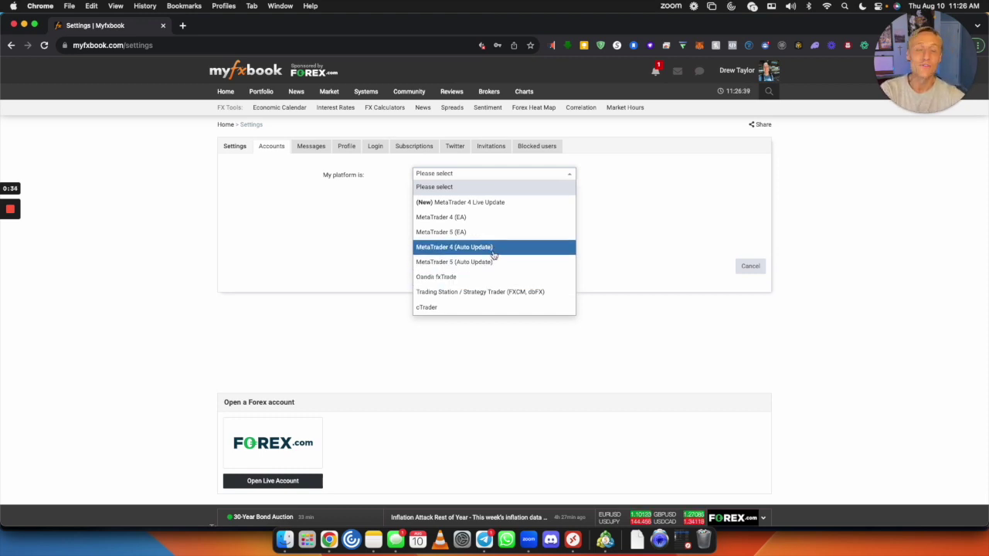
# Set the new account's platform to MetaTrader 4 (Auto Update) and enter Demo2 as its account name.
pyautogui.click(492, 249)
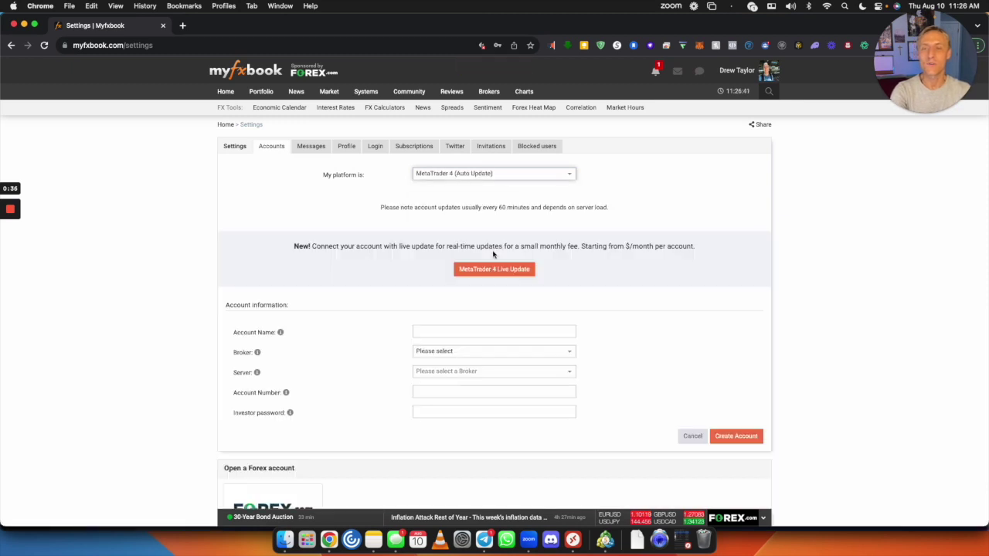
pyautogui.scroll(-3, 493, 254)
pyautogui.click(436, 244)
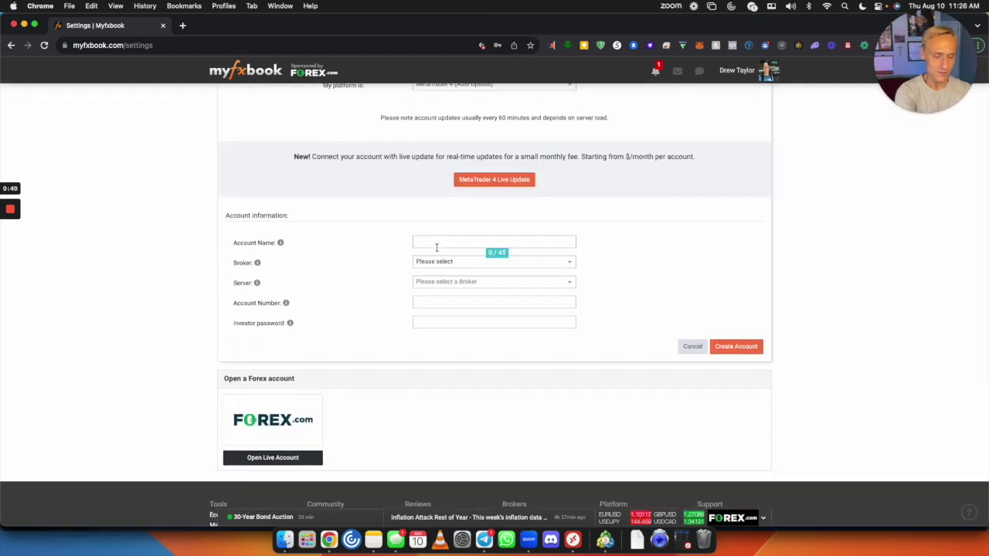
pyautogui.write('Demo2')
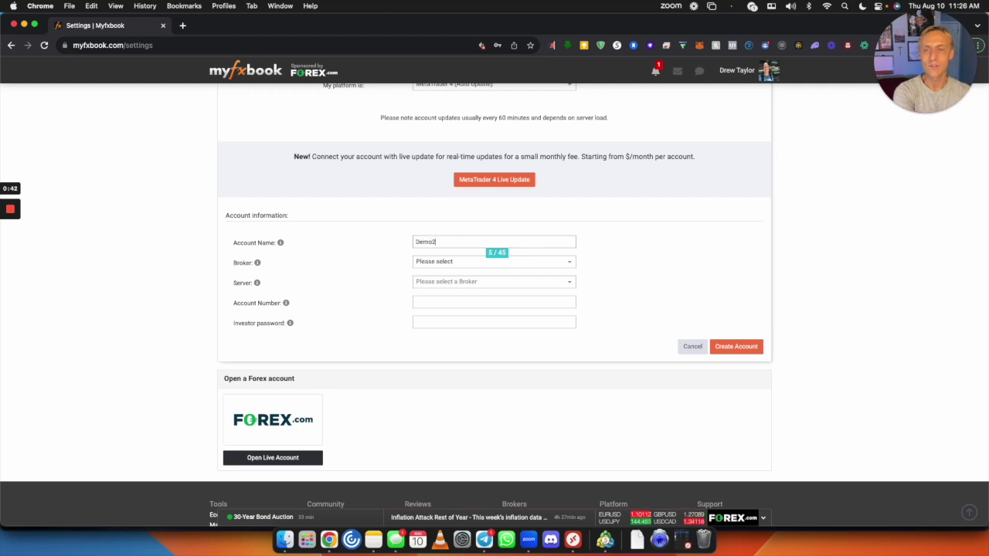
pyautogui.click(443, 264)
pyautogui.click(404, 283)
pyautogui.click(431, 285)
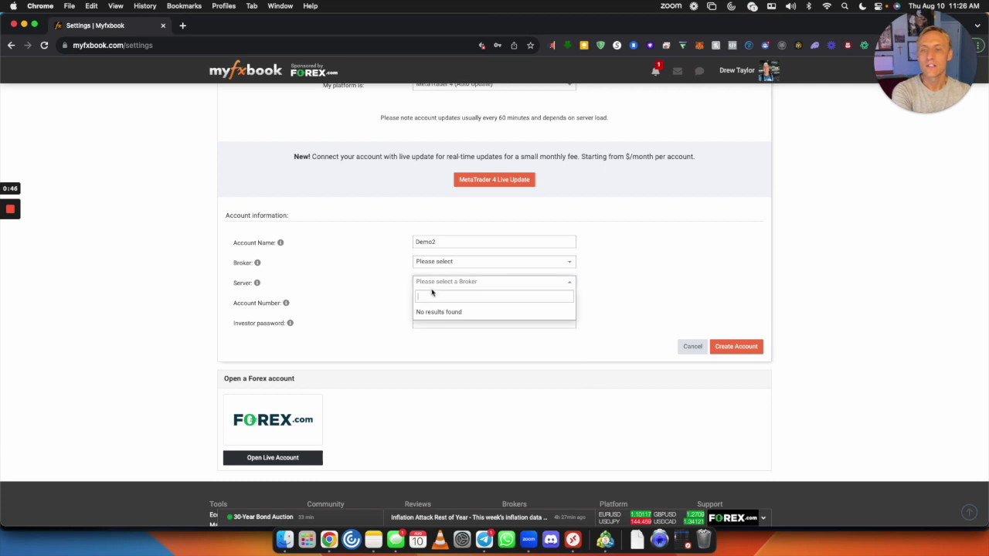
pyautogui.click(410, 301)
pyautogui.click(432, 319)
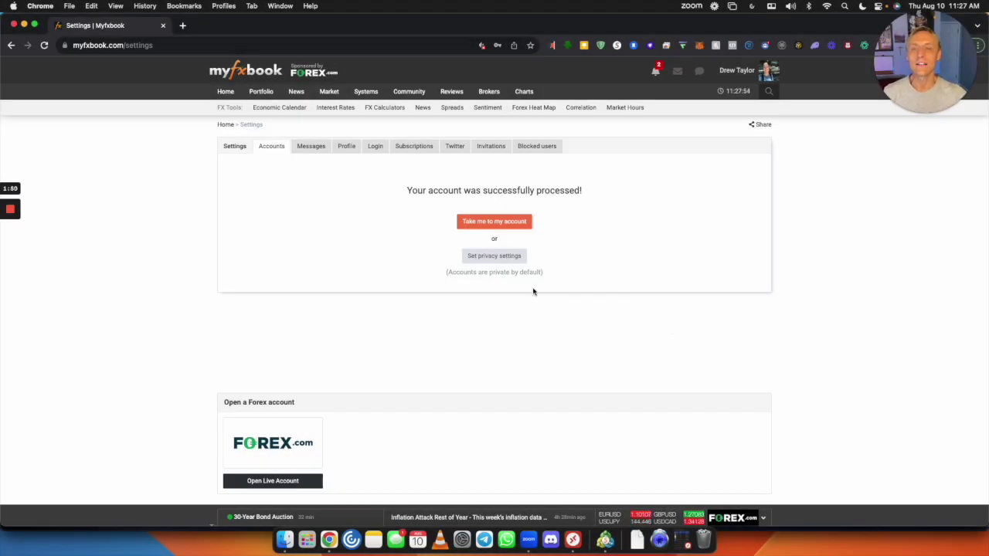
# Open the new account's privacy settings and copy the authorization password from its Verification section.
pyautogui.click(482, 260)
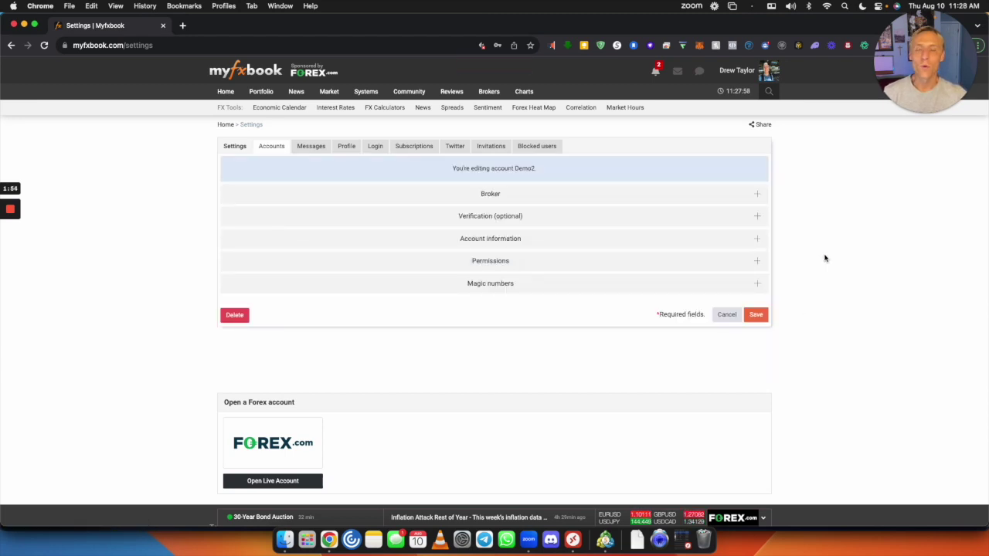
pyautogui.click(510, 222)
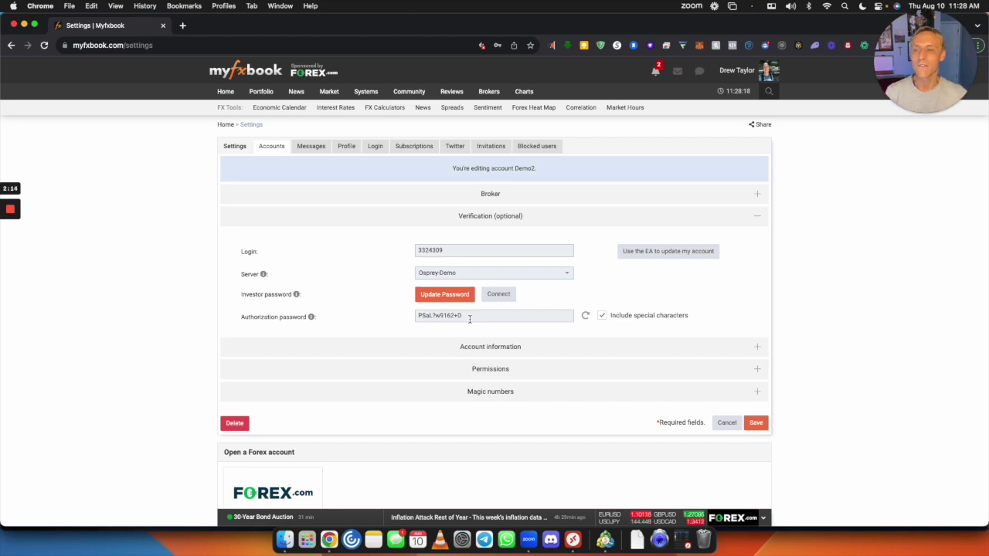
pyautogui.moveTo(465, 316); pyautogui.dragTo(410, 317)
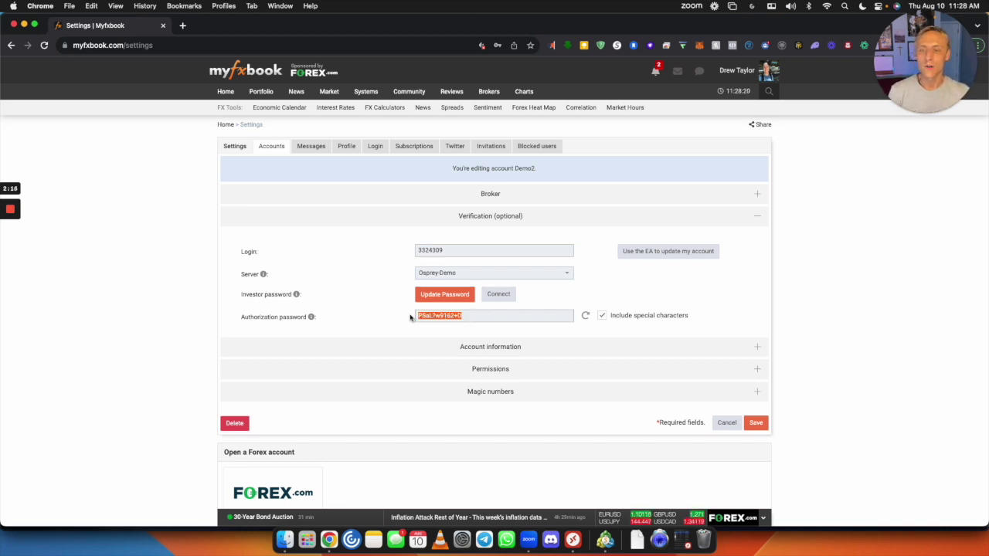
pyautogui.rightClick(433, 316)
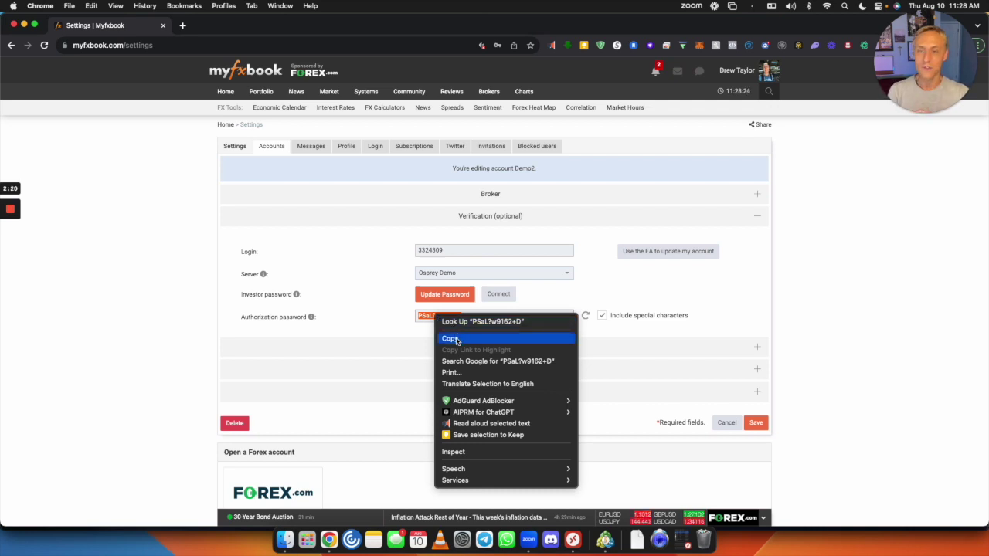
pyautogui.click(456, 340)
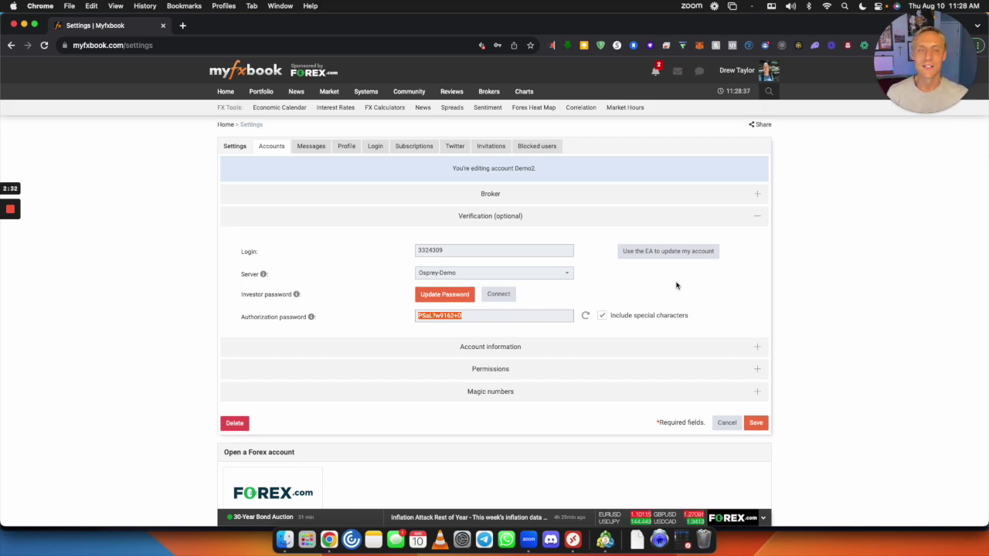
# Switch to MetaTrader 4 and open a new order window for the AUDUSD chart, moving it over the chart.
pyautogui.hotkey('ctrl', 'Right')
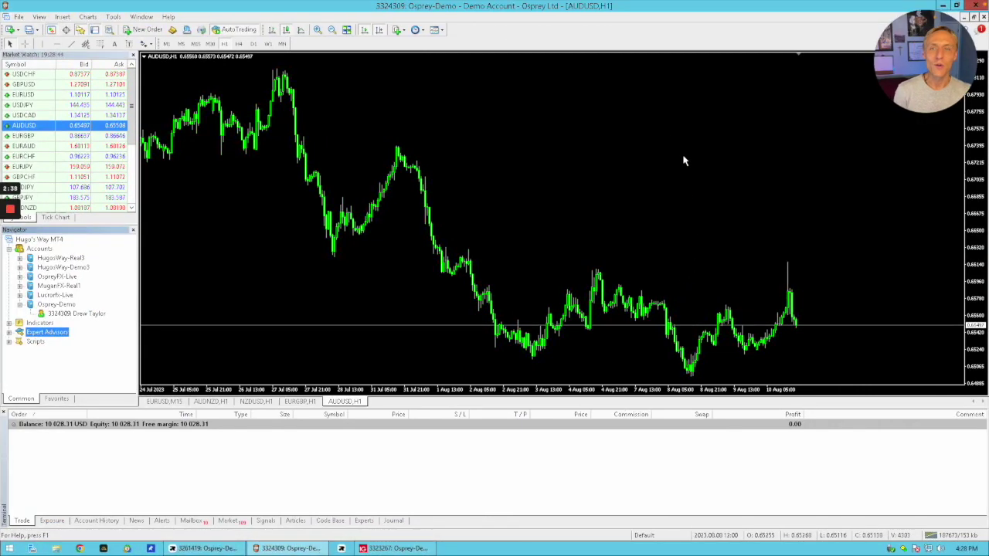
pyautogui.rightClick(648, 111)
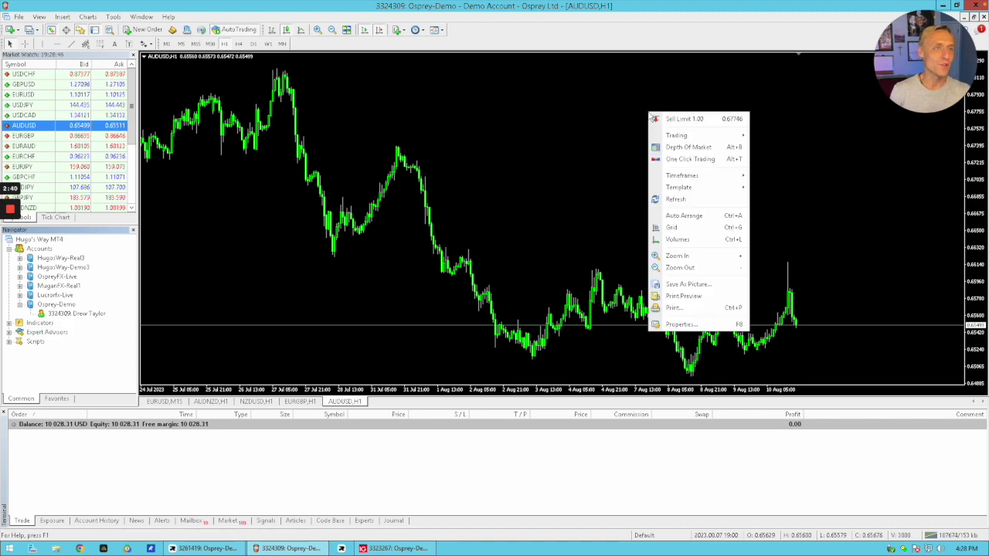
pyautogui.moveTo(675, 138)
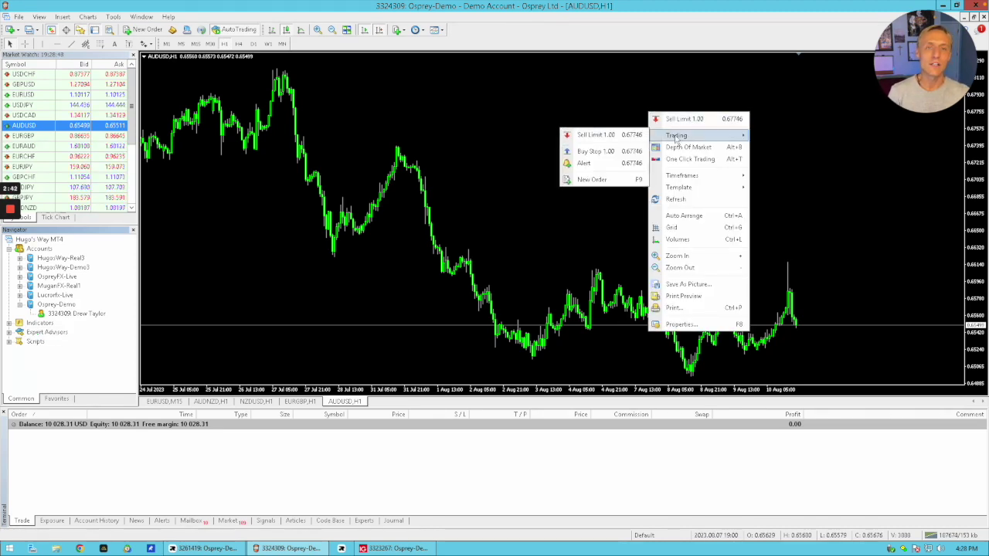
pyautogui.click(604, 179)
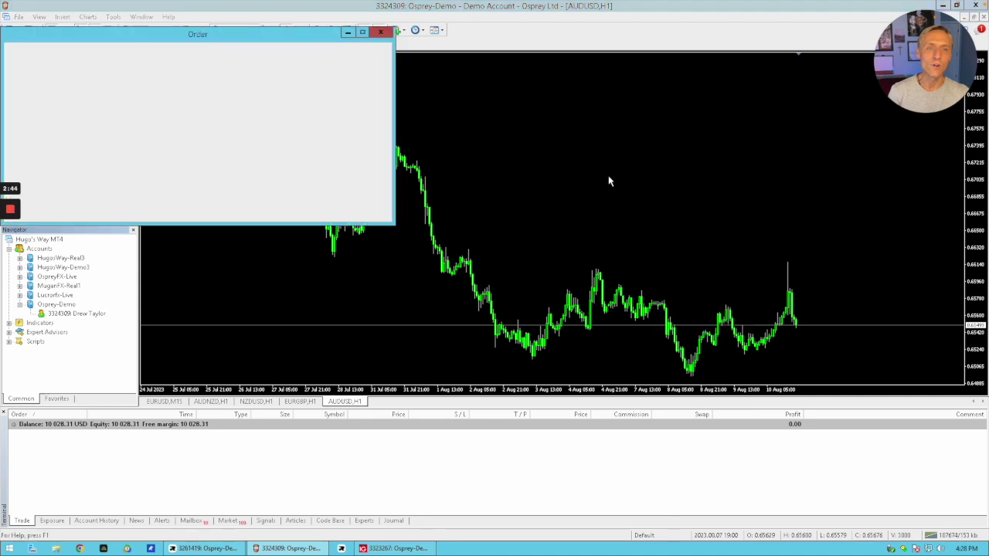
pyautogui.moveTo(284, 34); pyautogui.dragTo(526, 87)
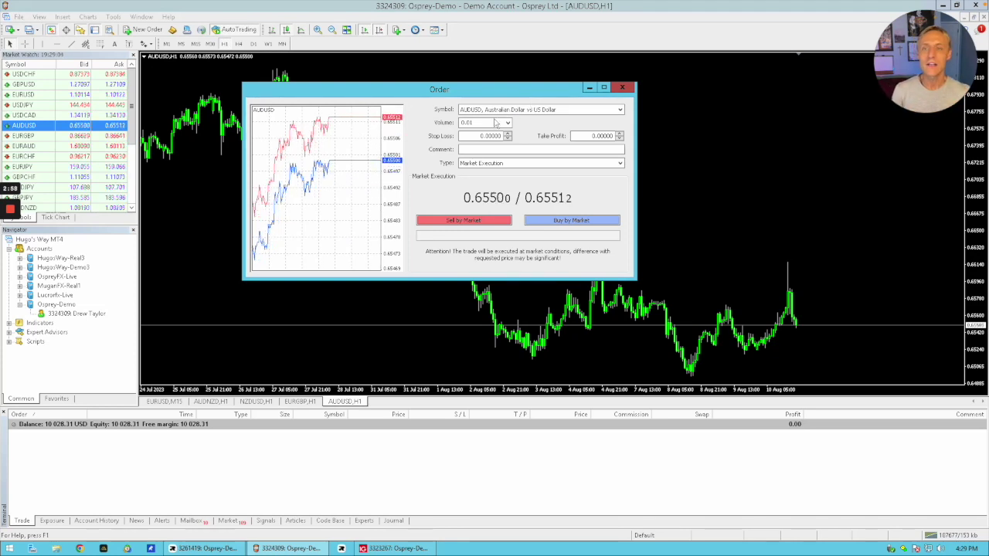
# Paste the copied authorization password into the order's comment.
pyautogui.click(475, 151)
pyautogui.rightClick(478, 152)
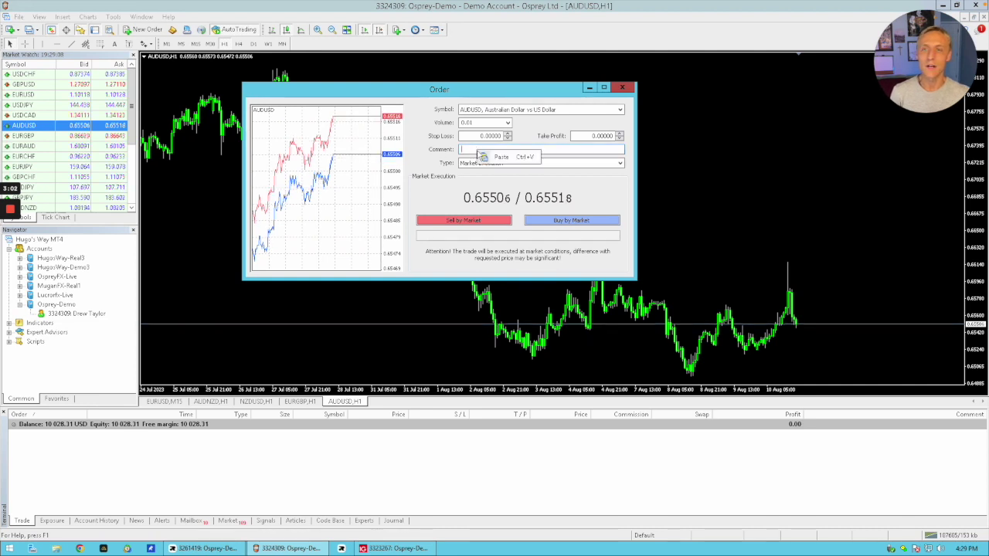
pyautogui.click(500, 157)
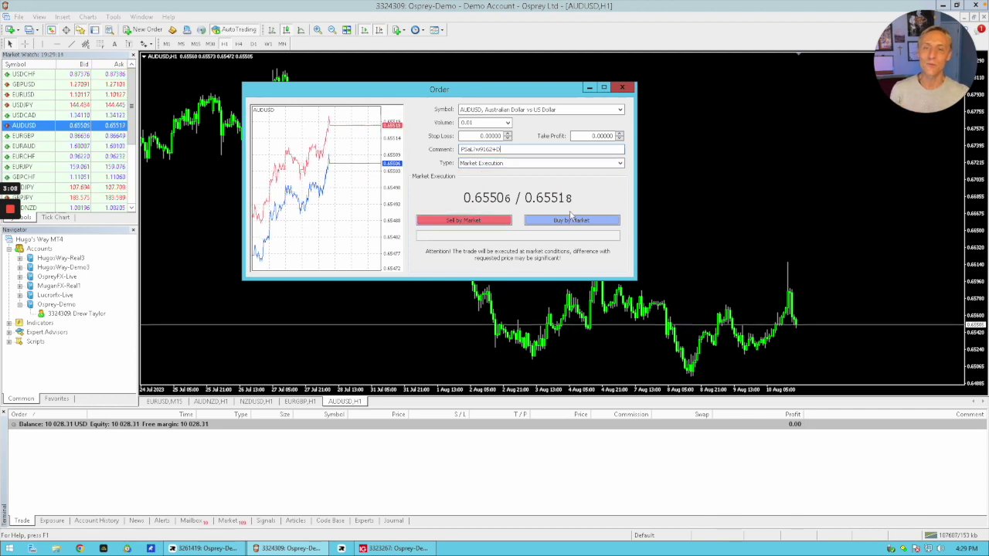
# Place the 0.01-lot AUDUSD order as a pending Sell Limit at 0.68000 and select it in the list of trades.
pyautogui.click(485, 164)
pyautogui.click(485, 165)
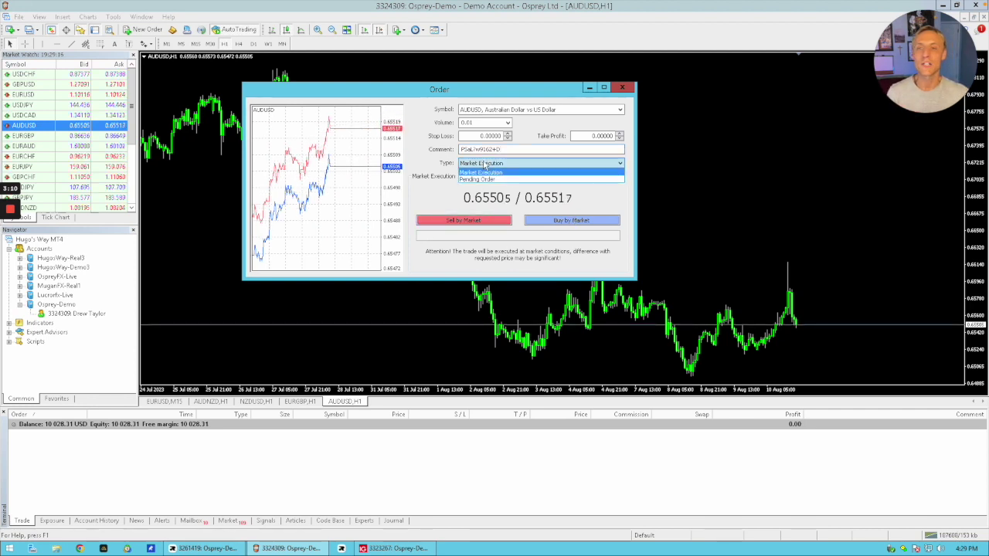
pyautogui.click(479, 180)
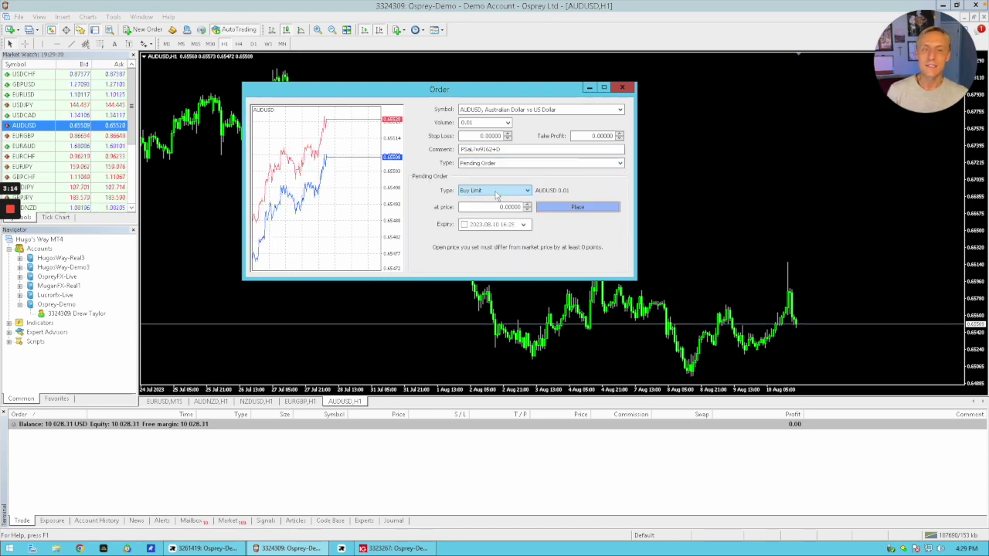
pyautogui.click(495, 193)
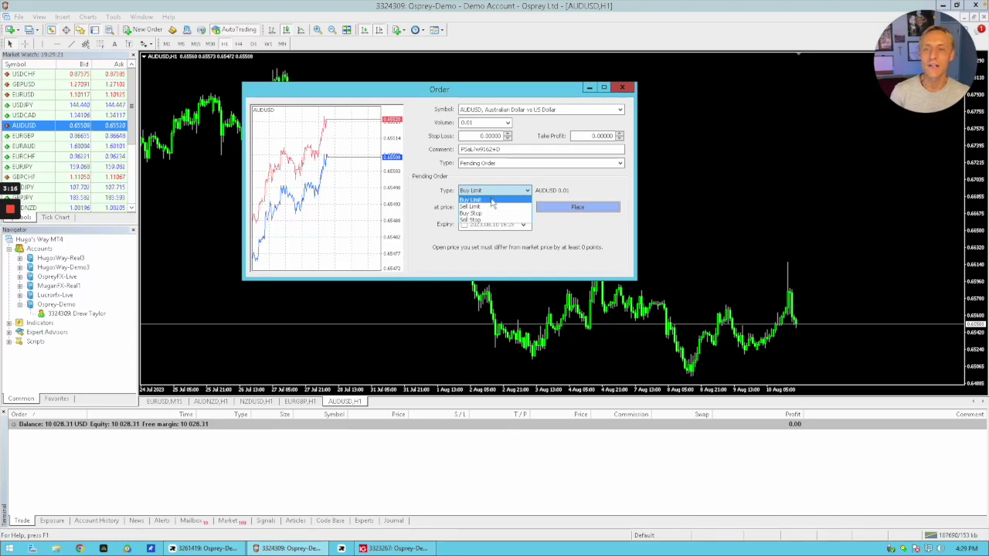
pyautogui.click(486, 206)
pyautogui.moveTo(487, 207); pyautogui.dragTo(543, 213)
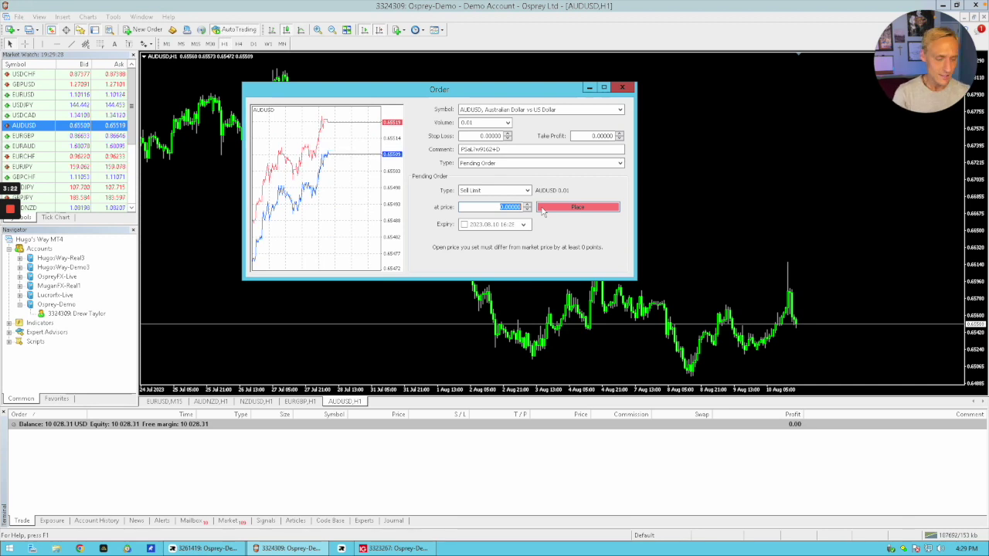
pyautogui.press('Right')
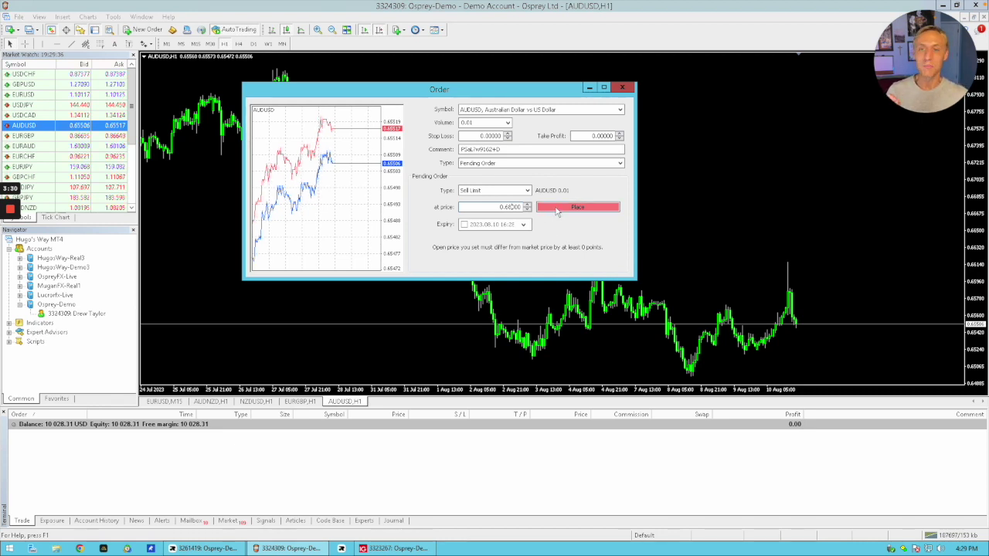
pyautogui.click(556, 209)
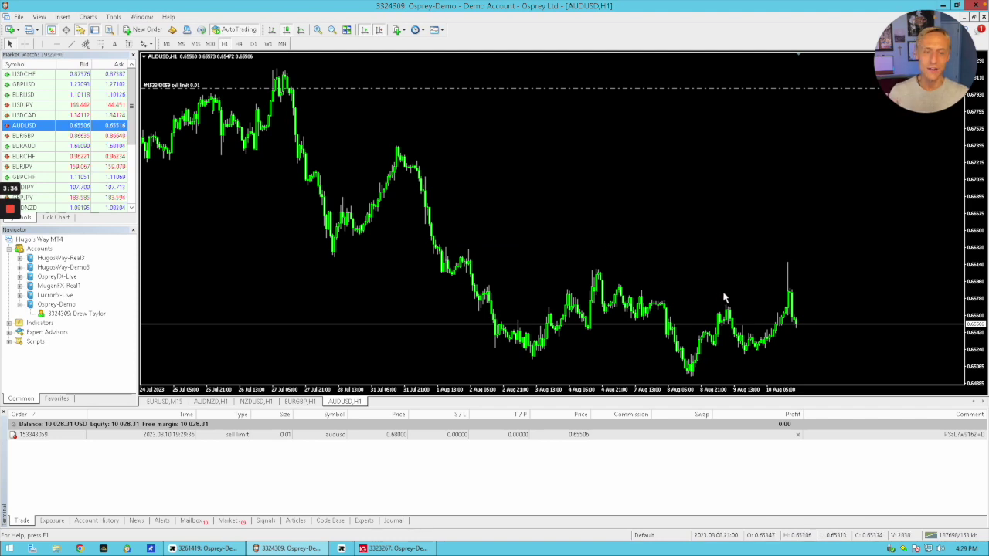
pyautogui.click(958, 440)
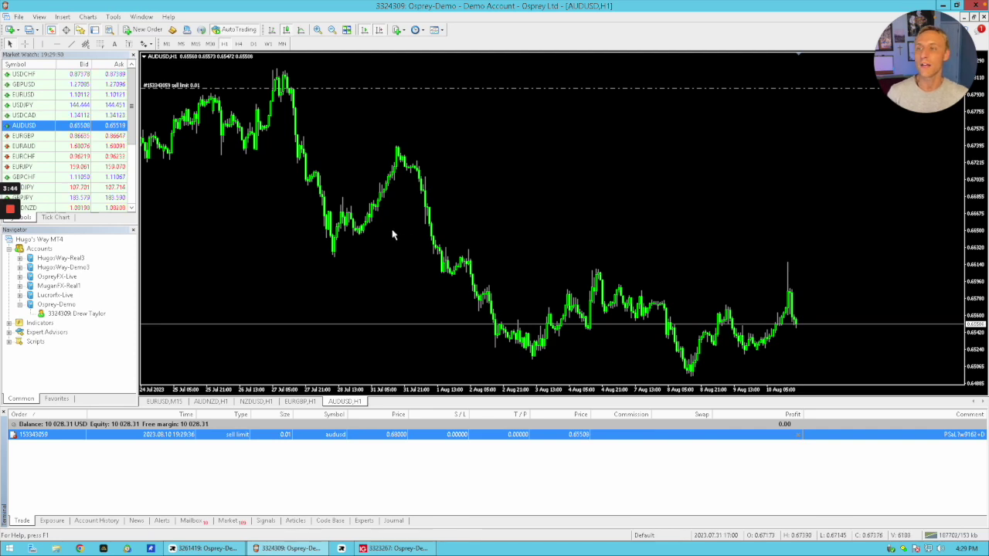
# Switch back to Myfxbook in Chrome and connect the Demo2 account to verify it.
pyautogui.hotkey('ctrl', 'Left')
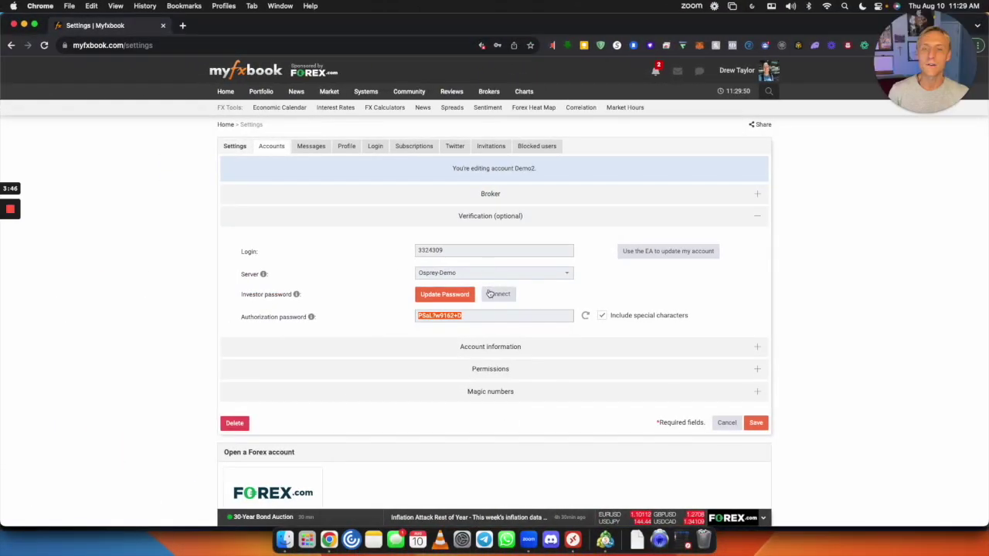
pyautogui.click(497, 297)
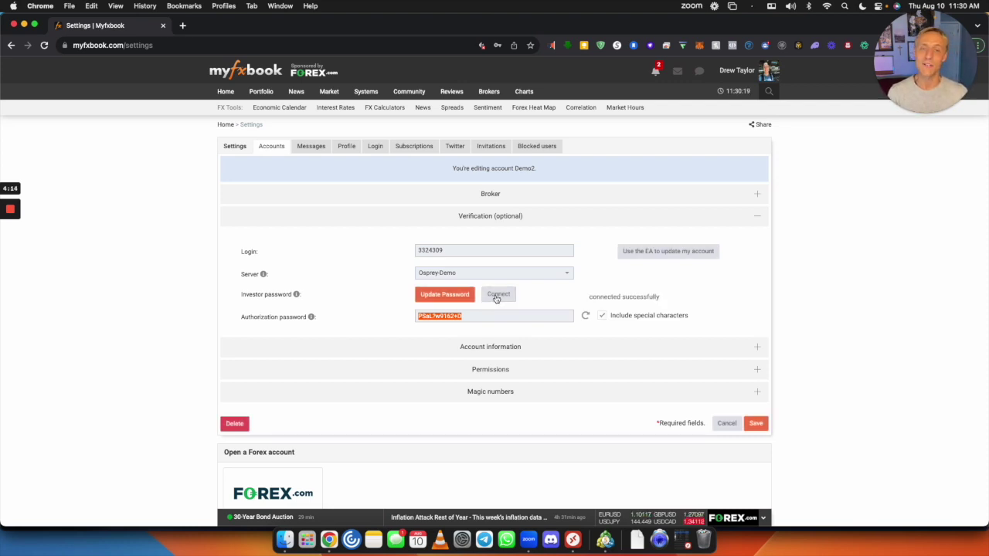
pyautogui.click(581, 301)
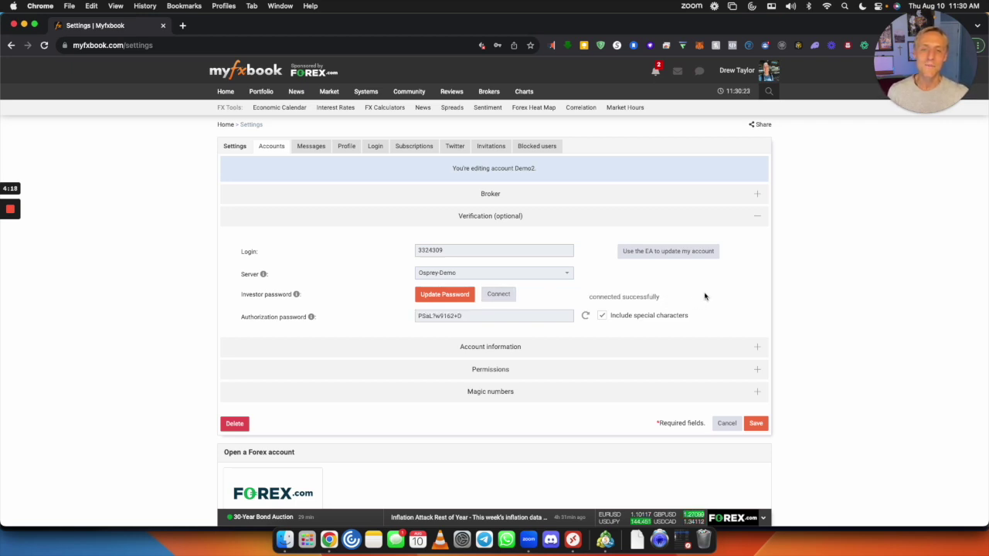
# Review the private and public options in the account's Permissions section.
pyautogui.click(736, 376)
pyautogui.scroll(-3, 684, 269)
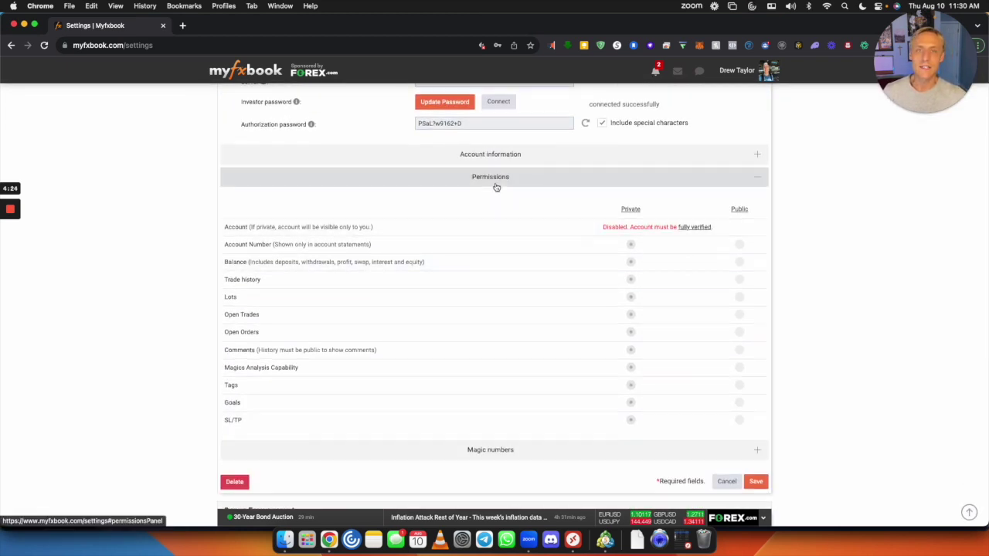
pyautogui.scroll(2, 613, 193)
pyautogui.scroll(-1, 695, 270)
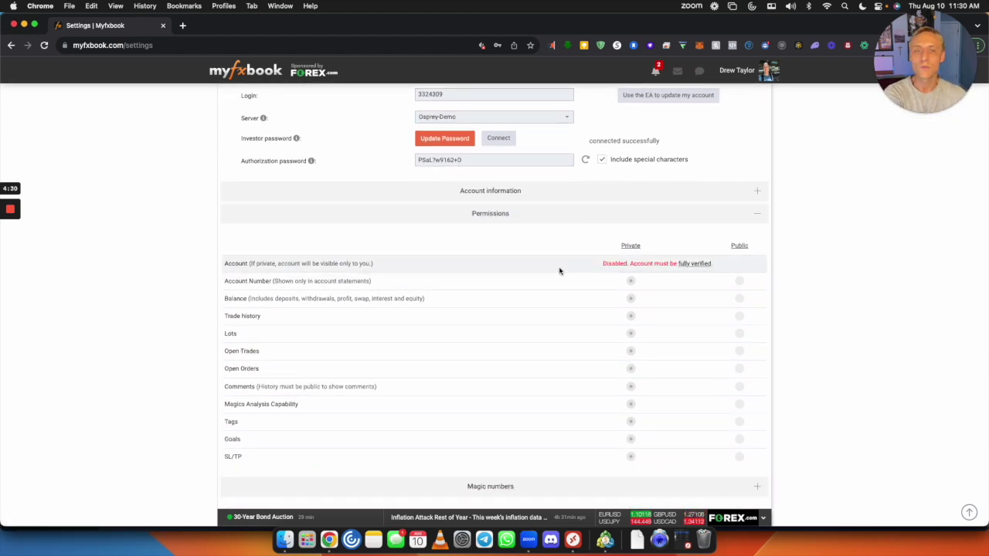
pyautogui.scroll(5, 560, 271)
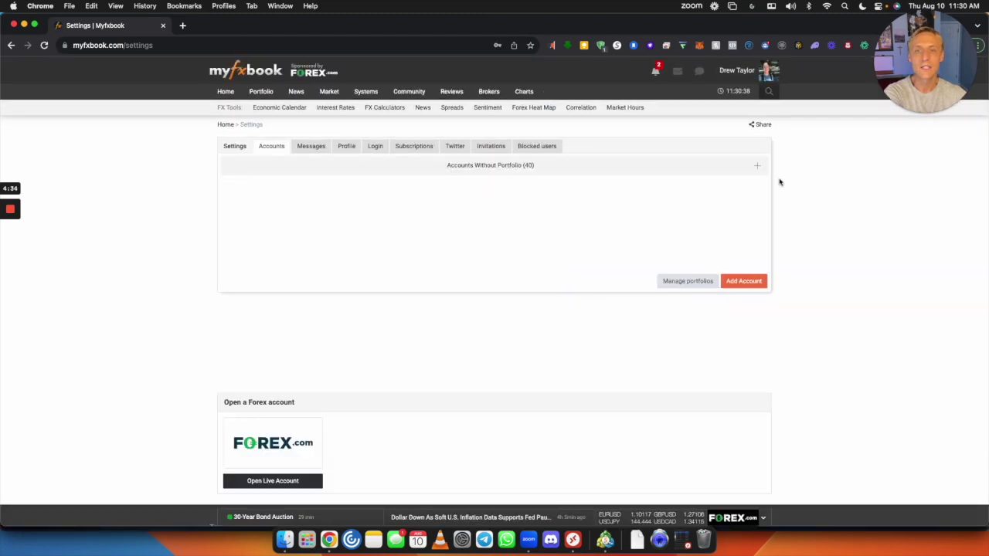
# Open Demo2 for editing from the accounts without portfolio and expand its permissions.
pyautogui.click(759, 166)
pyautogui.scroll(-15, 660, 299)
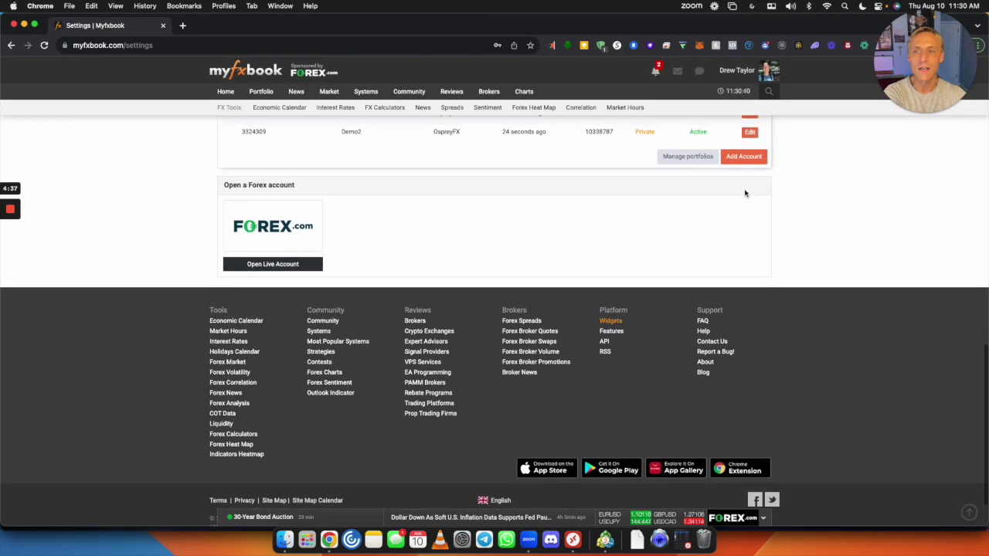
pyautogui.click(750, 133)
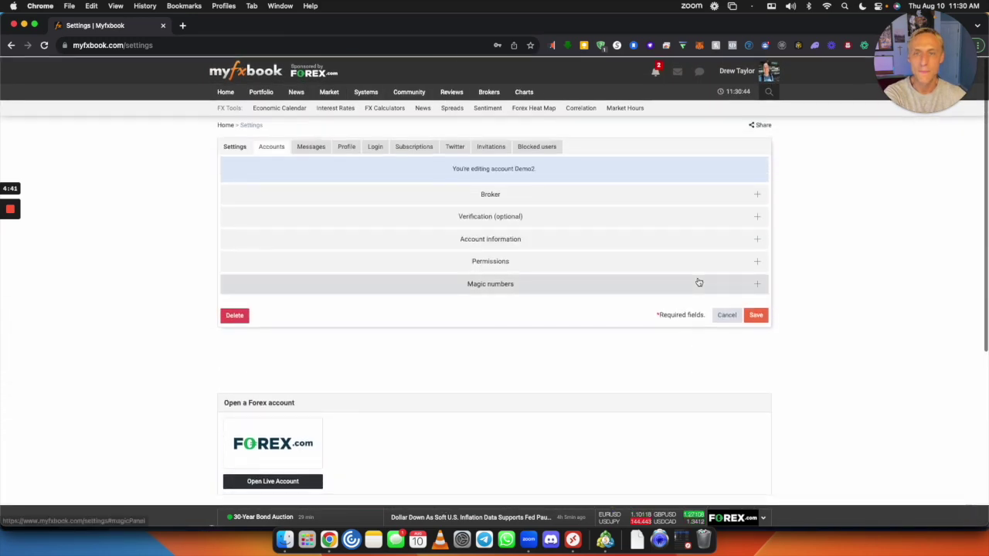
pyautogui.click(657, 261)
pyautogui.click(579, 258)
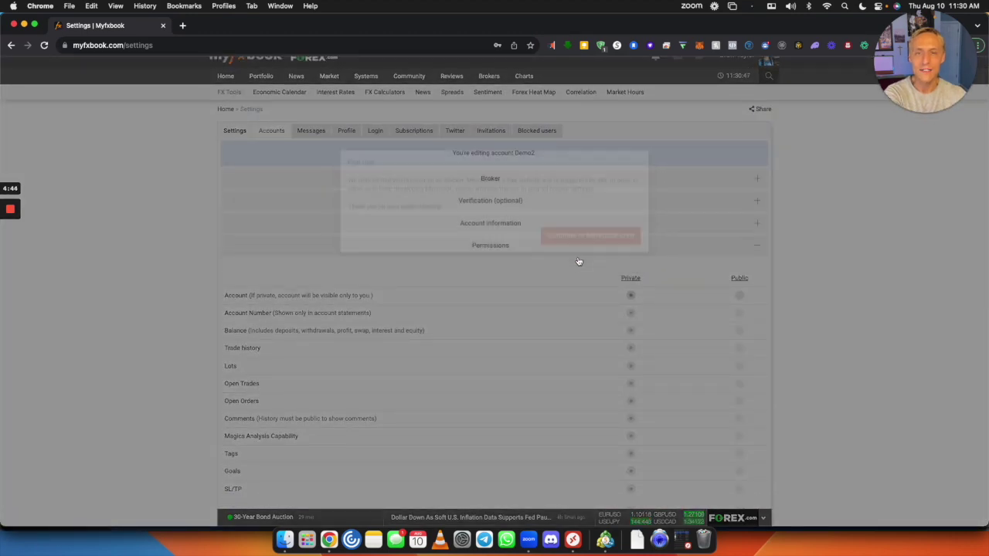
# Set every Demo2 permission to Public, from Account and Account Number down to Goals and SL/TP.
pyautogui.scroll(-2, 591, 322)
pyautogui.click(739, 246)
pyautogui.click(739, 263)
pyautogui.click(740, 281)
pyautogui.click(739, 299)
pyautogui.click(739, 316)
pyautogui.click(739, 333)
pyautogui.click(739, 351)
pyautogui.click(739, 368)
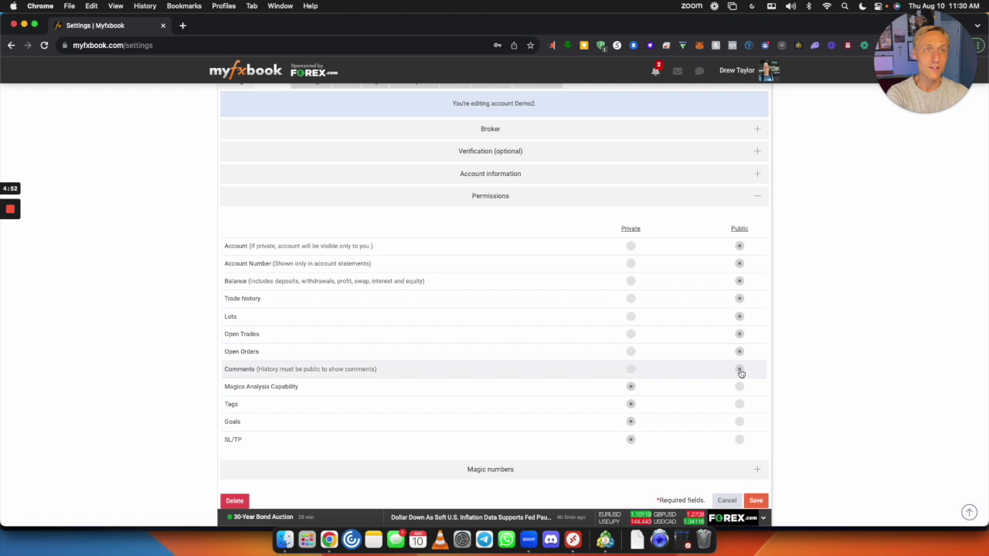
pyautogui.click(739, 386)
pyautogui.click(739, 404)
pyautogui.click(739, 422)
pyautogui.click(739, 439)
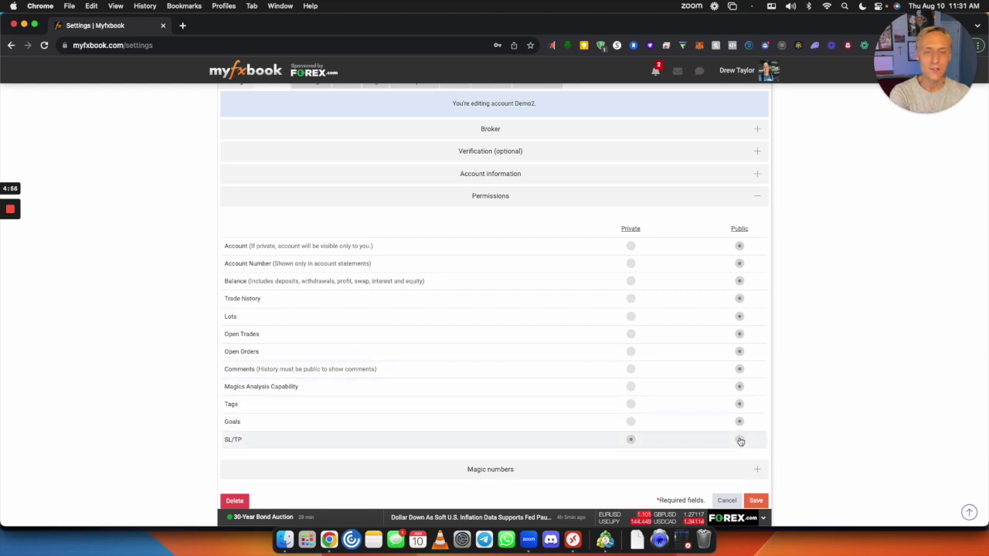
# Save the public permissions for Demo2 and reload the settings page.
pyautogui.scroll(-1, 665, 315)
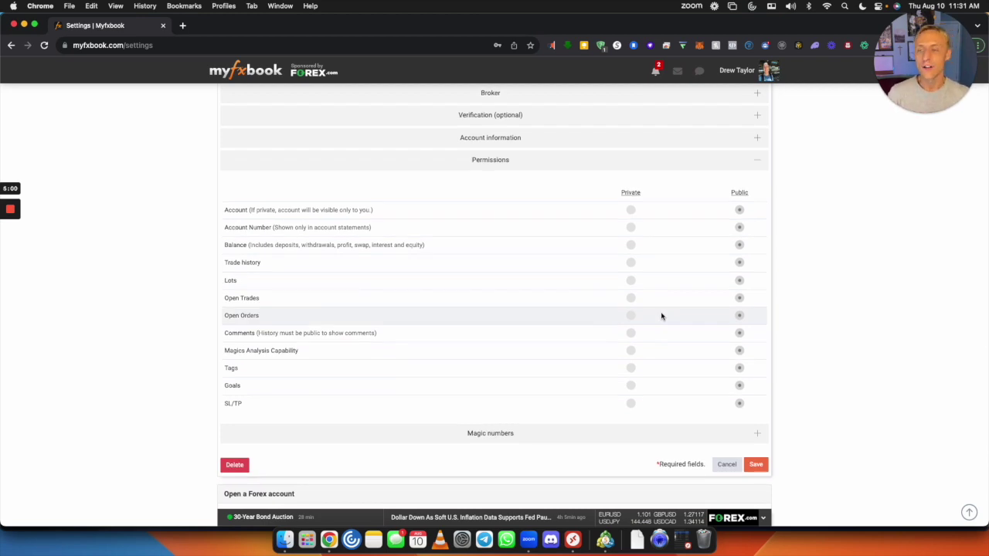
pyautogui.click(756, 465)
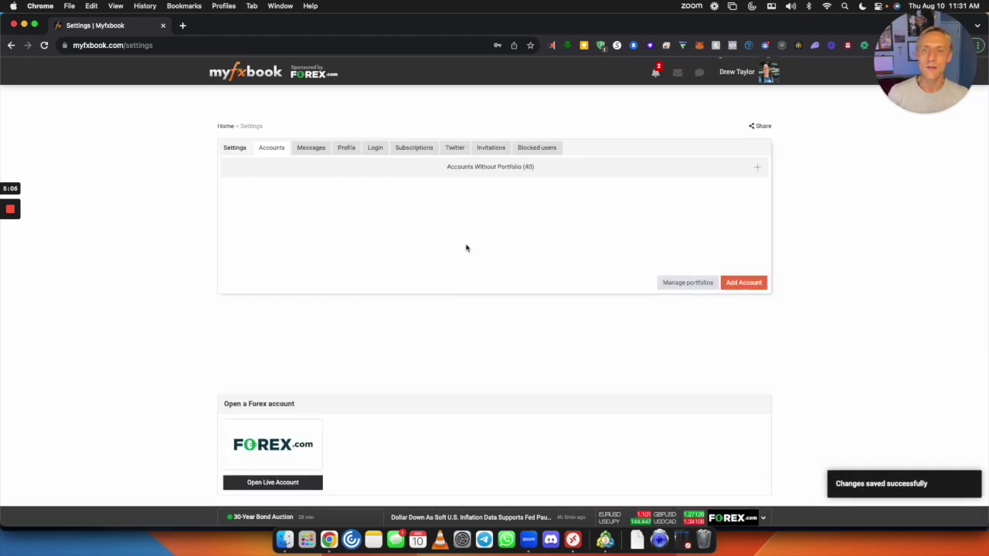
pyautogui.click(44, 48)
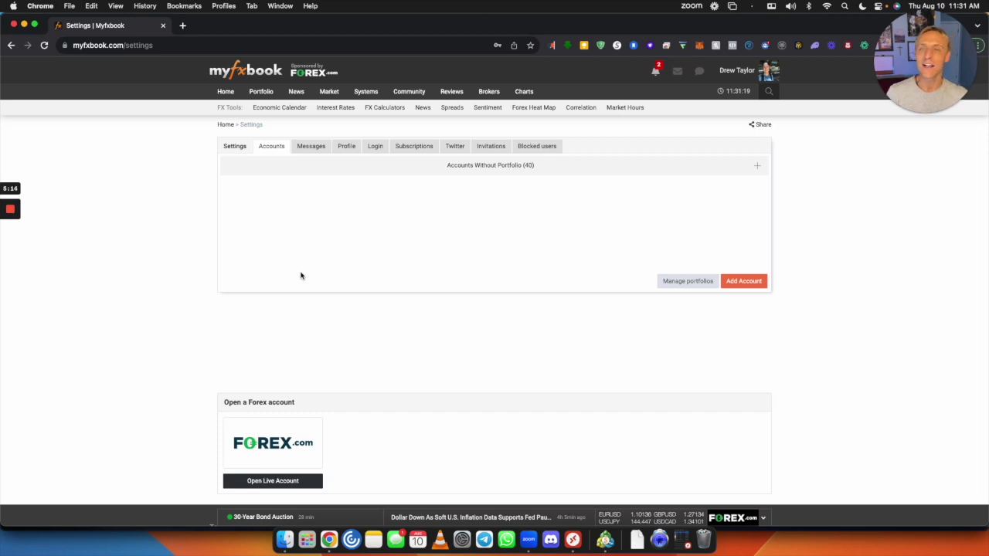
# Open the invitation settings and choose Demo2 as the account for the private invitation link.
pyautogui.click(499, 147)
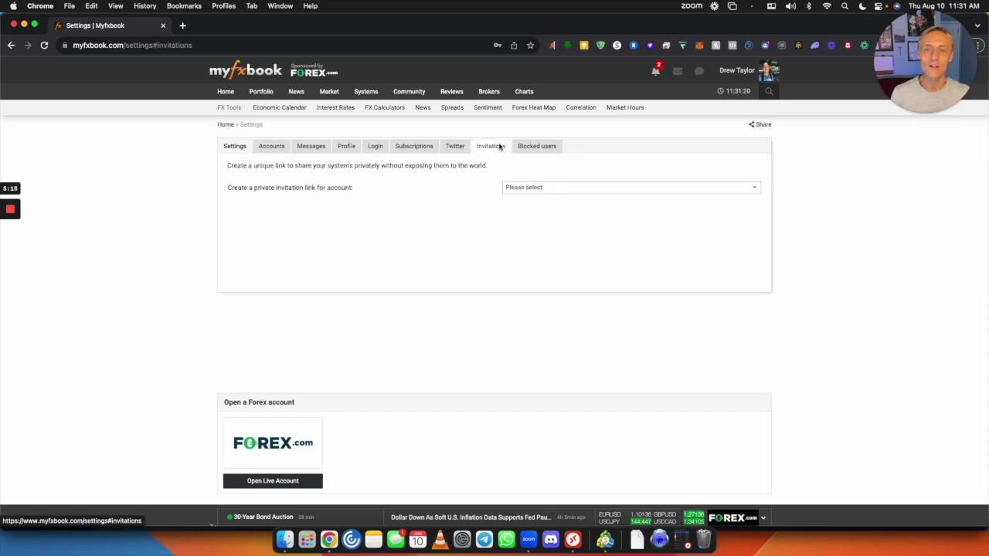
pyautogui.click(610, 192)
pyautogui.scroll(-5, 571, 340)
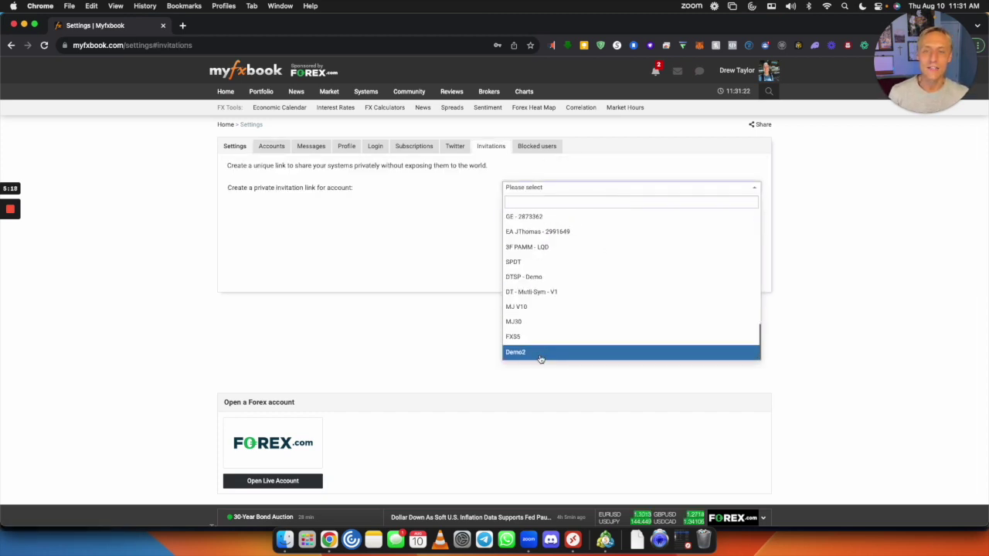
pyautogui.click(541, 353)
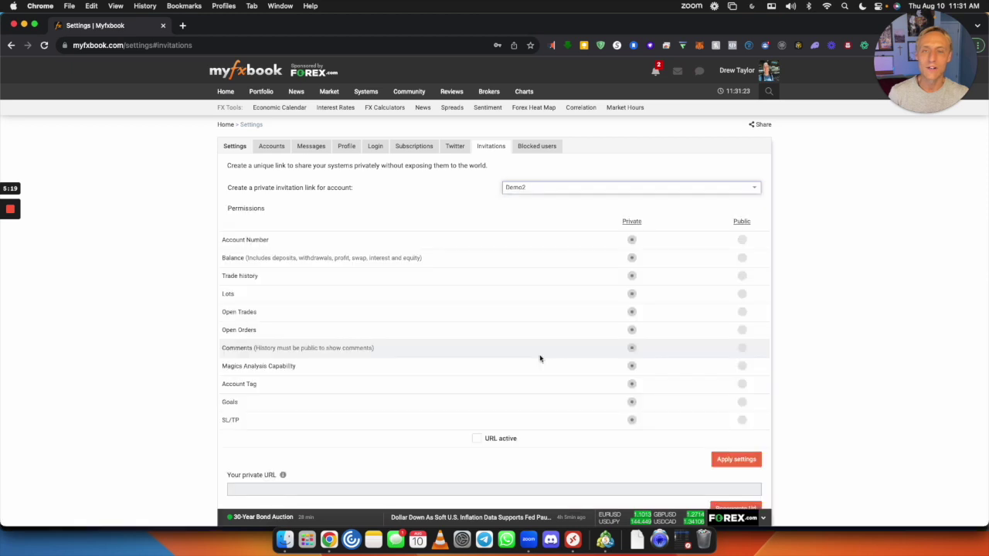
# Set all permissions of the Demo2 invitation link to Public, from Account Number and Balance through Comments, Goals and SL/TP.
pyautogui.click(742, 240)
pyautogui.click(741, 258)
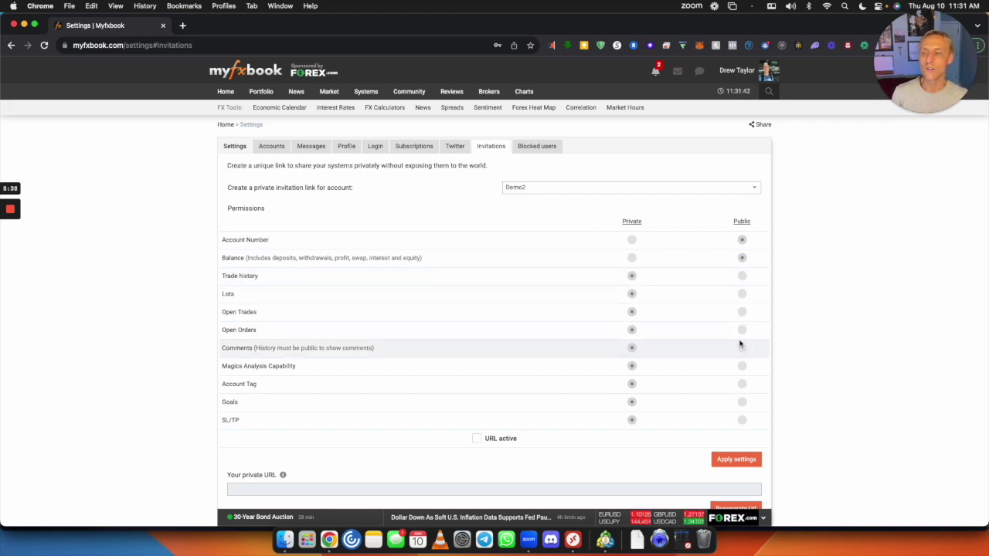
pyautogui.click(741, 365)
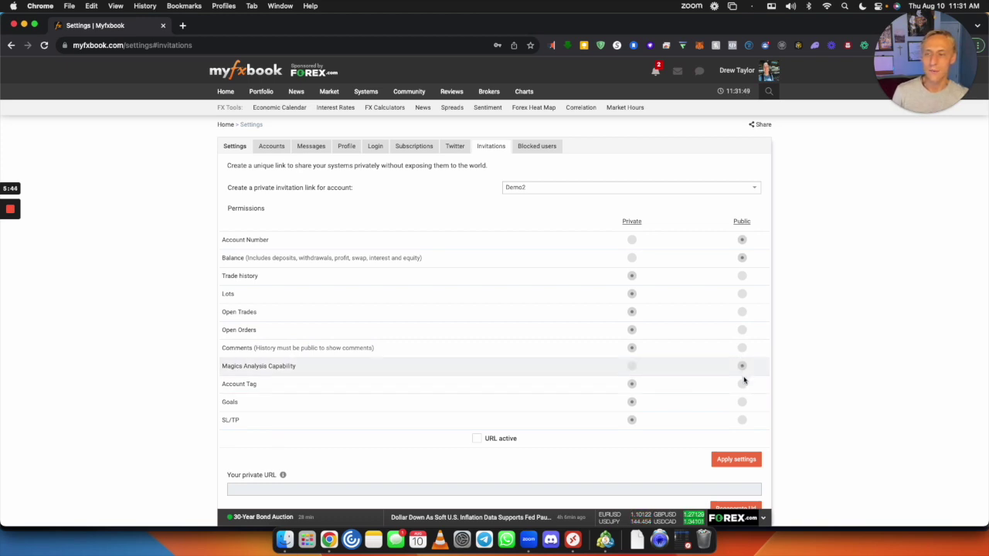
pyautogui.click(742, 384)
pyautogui.click(742, 402)
pyautogui.click(742, 420)
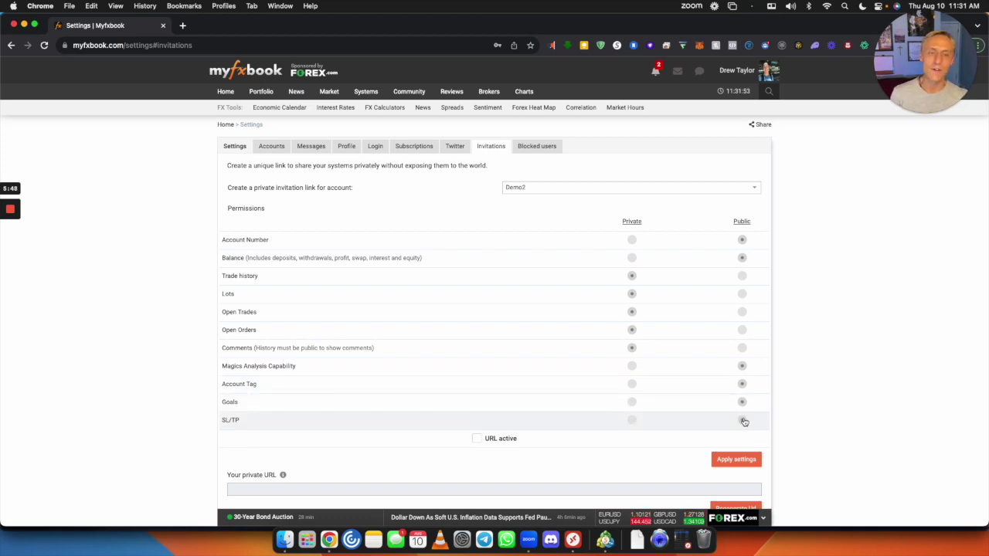
pyautogui.click(742, 277)
pyautogui.click(741, 295)
pyautogui.click(743, 311)
pyautogui.click(741, 331)
pyautogui.click(742, 348)
# Mark the private invitation URL as active and apply the invitation settings.
pyautogui.scroll(-2, 622, 330)
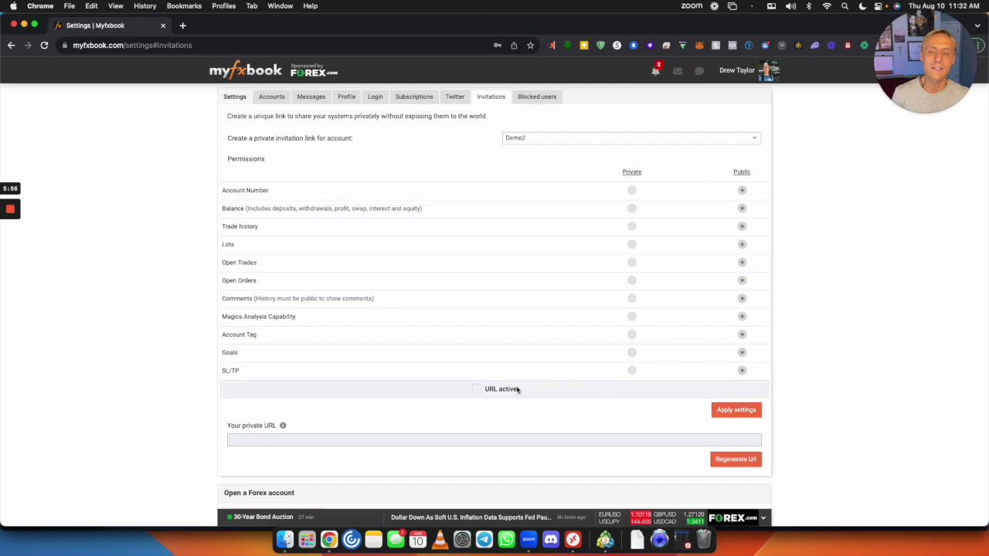
pyautogui.click(477, 391)
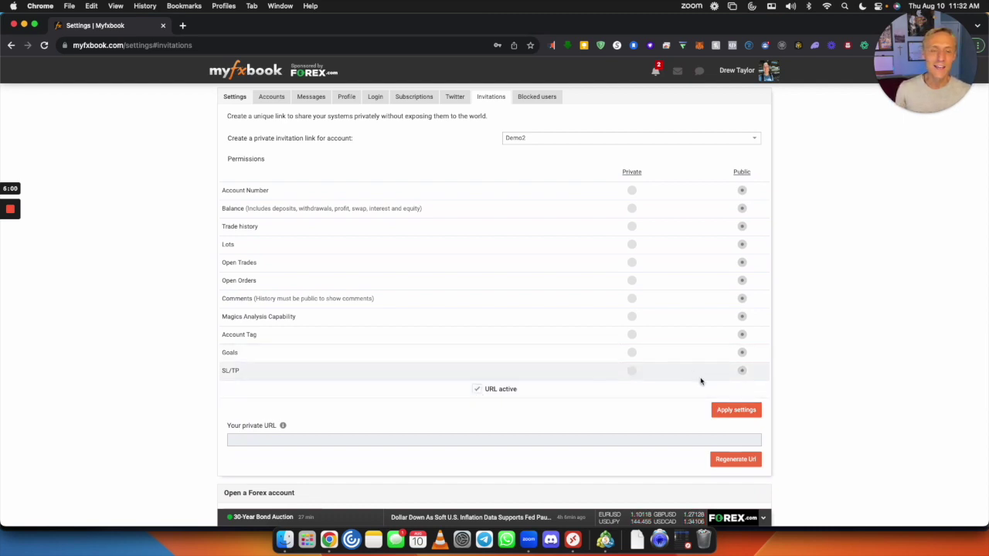
pyautogui.click(723, 411)
# Copy the private invitation URL of Demo2 and open it in a new browser tab.
pyautogui.click(369, 439)
pyautogui.rightClick(372, 441)
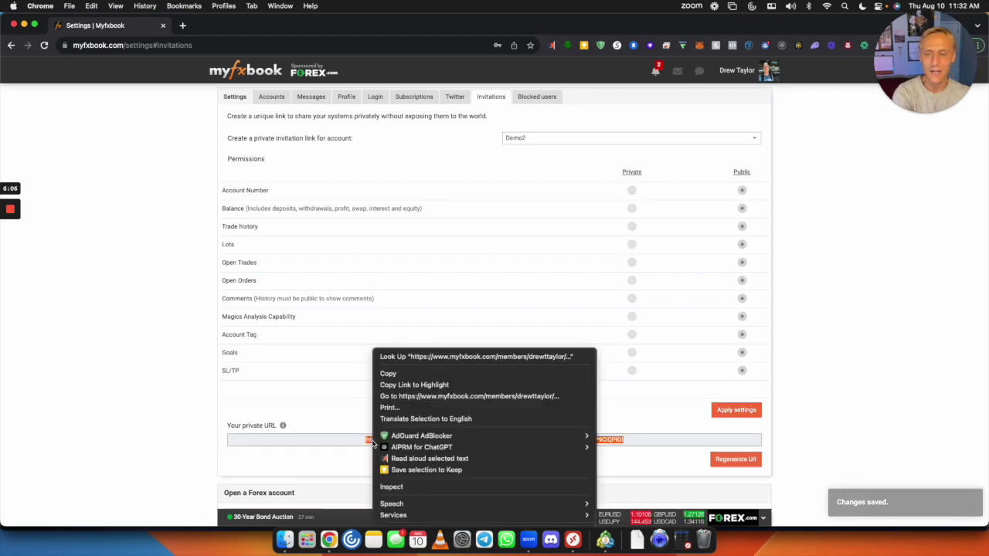
pyautogui.click(399, 374)
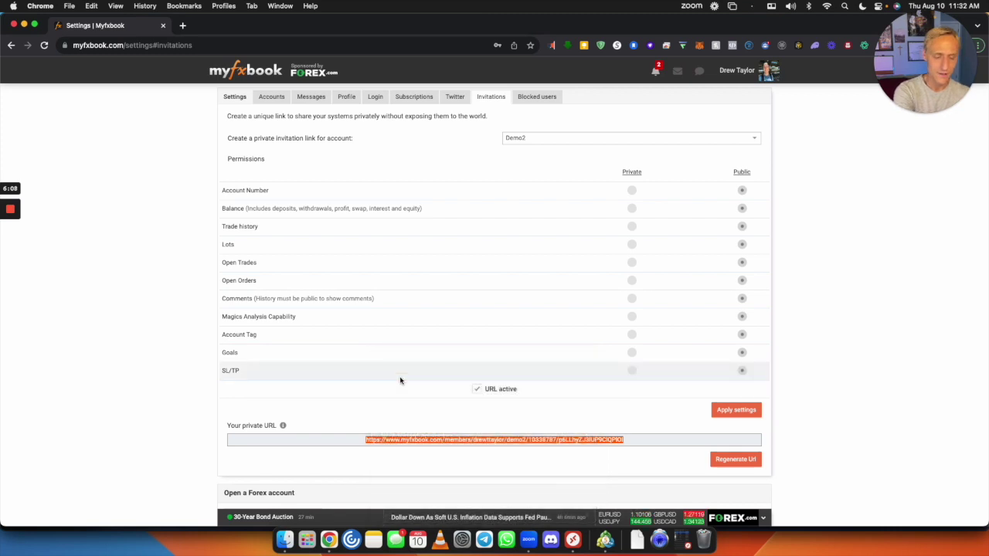
pyautogui.press('super+t')
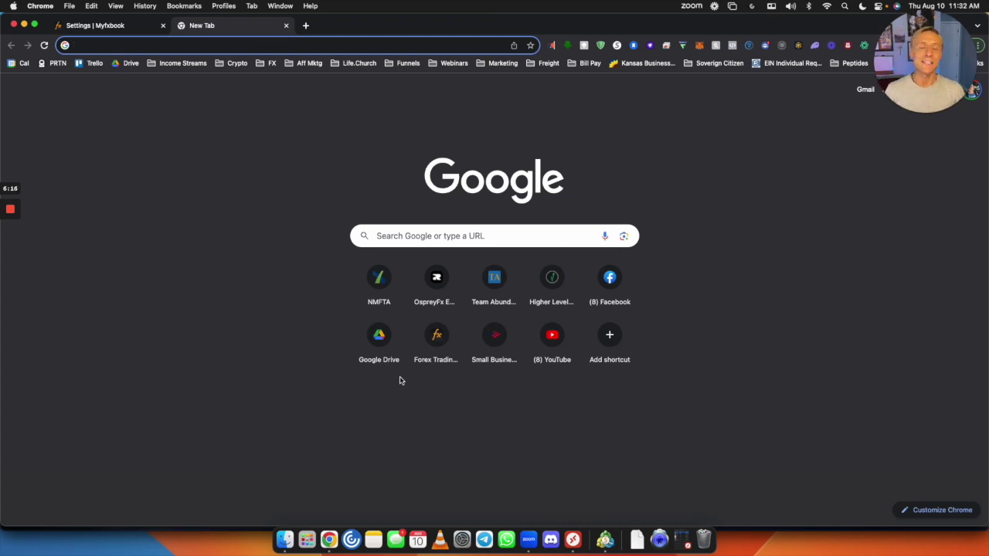
pyautogui.press('super+v')
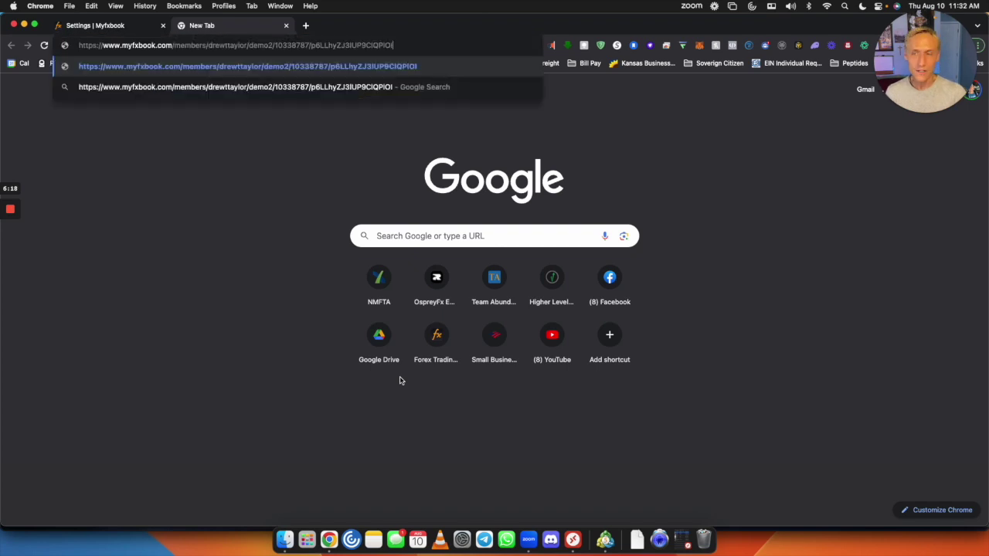
pyautogui.press('Return')
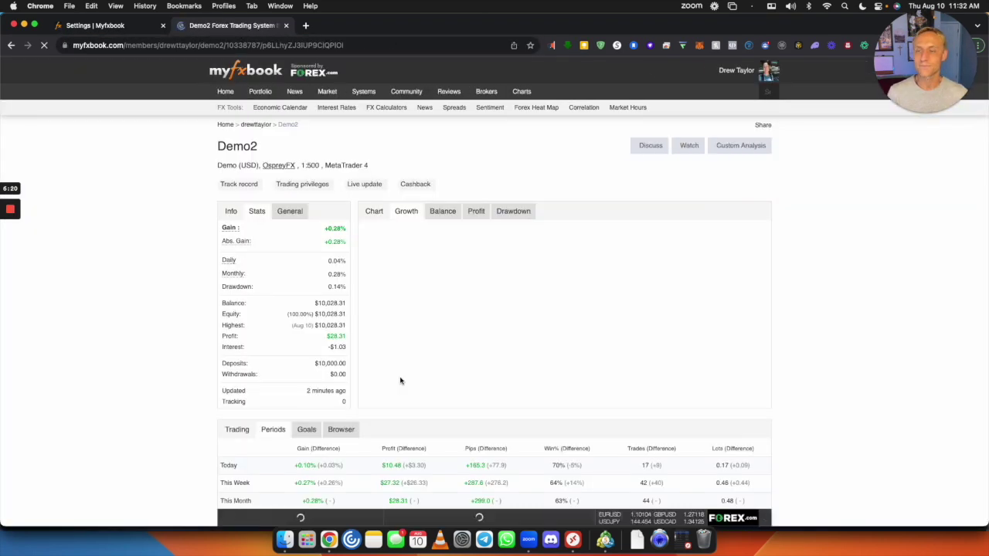